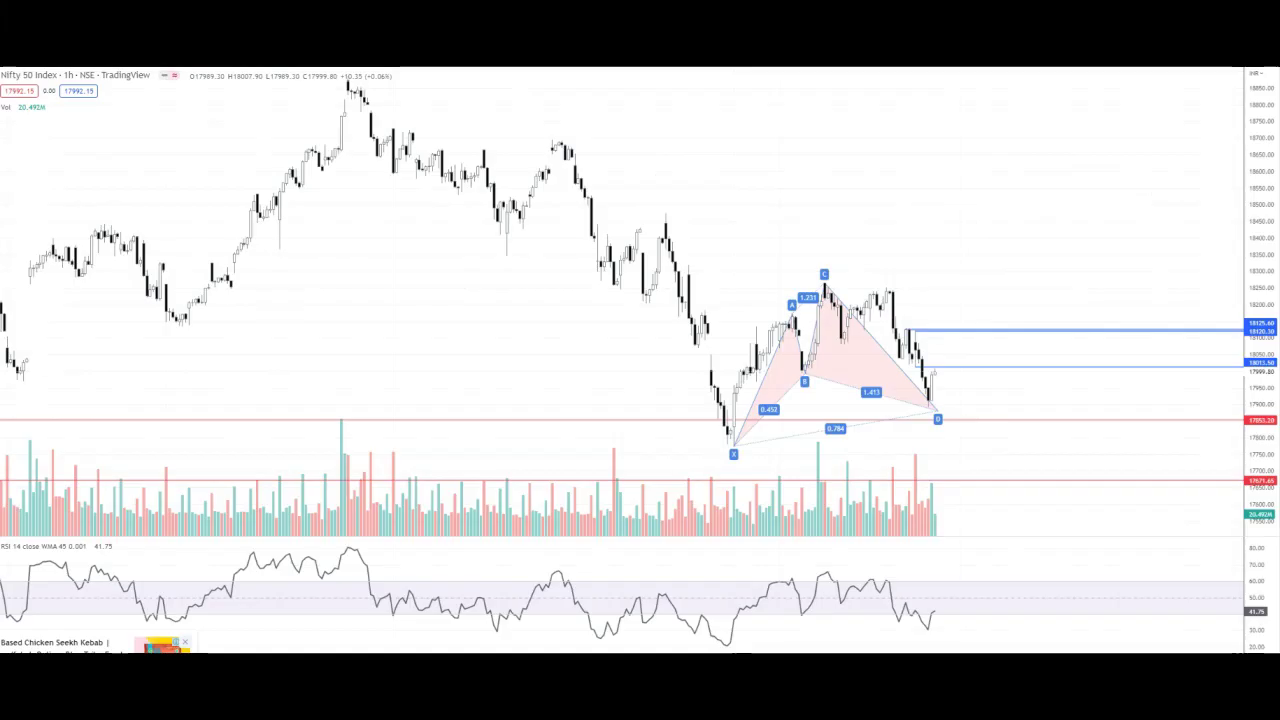
Pan the 1h chart left and nudge the XABCD pattern's D point slightly lower.
click(421, 332)
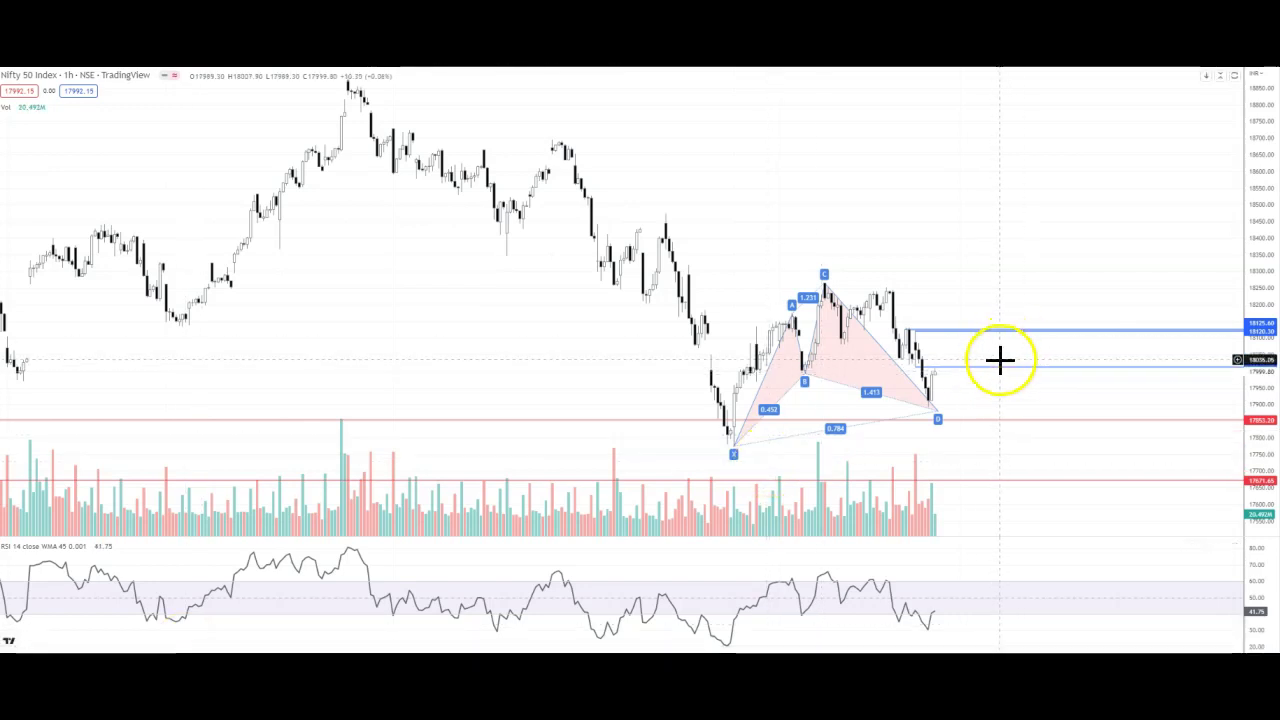
drag(1002, 359, 984, 360)
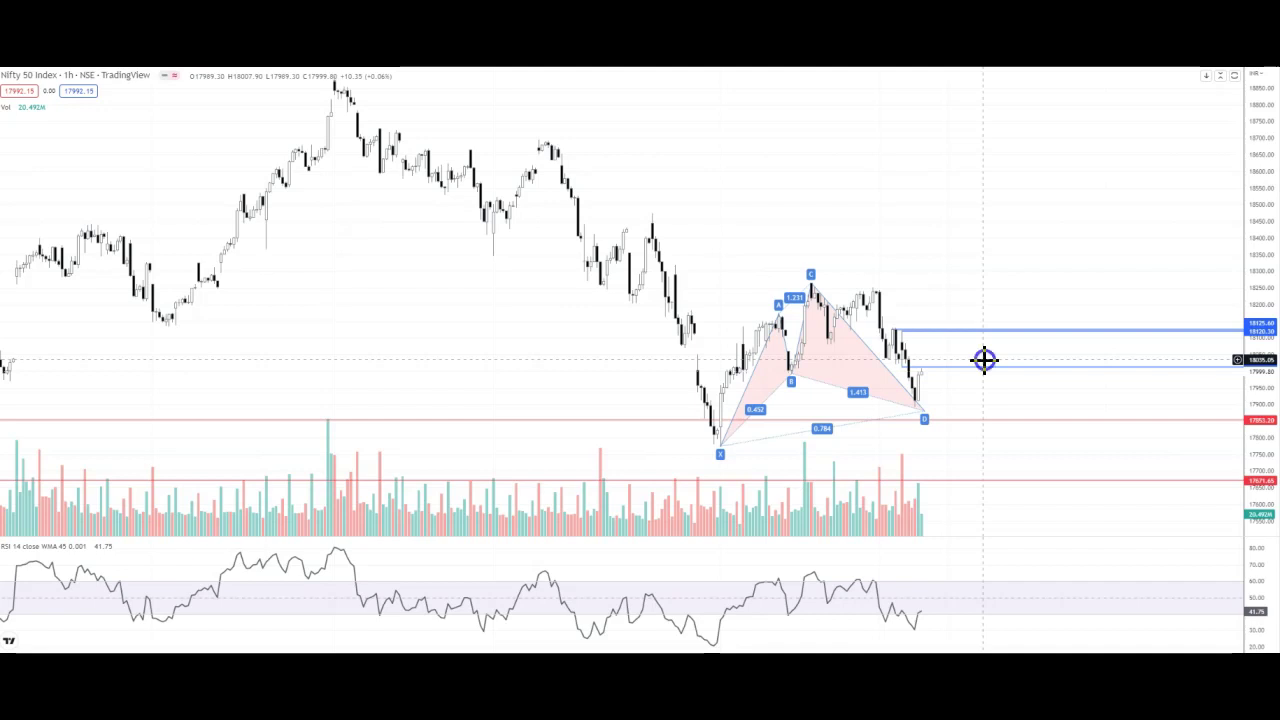
drag(984, 359, 962, 364)
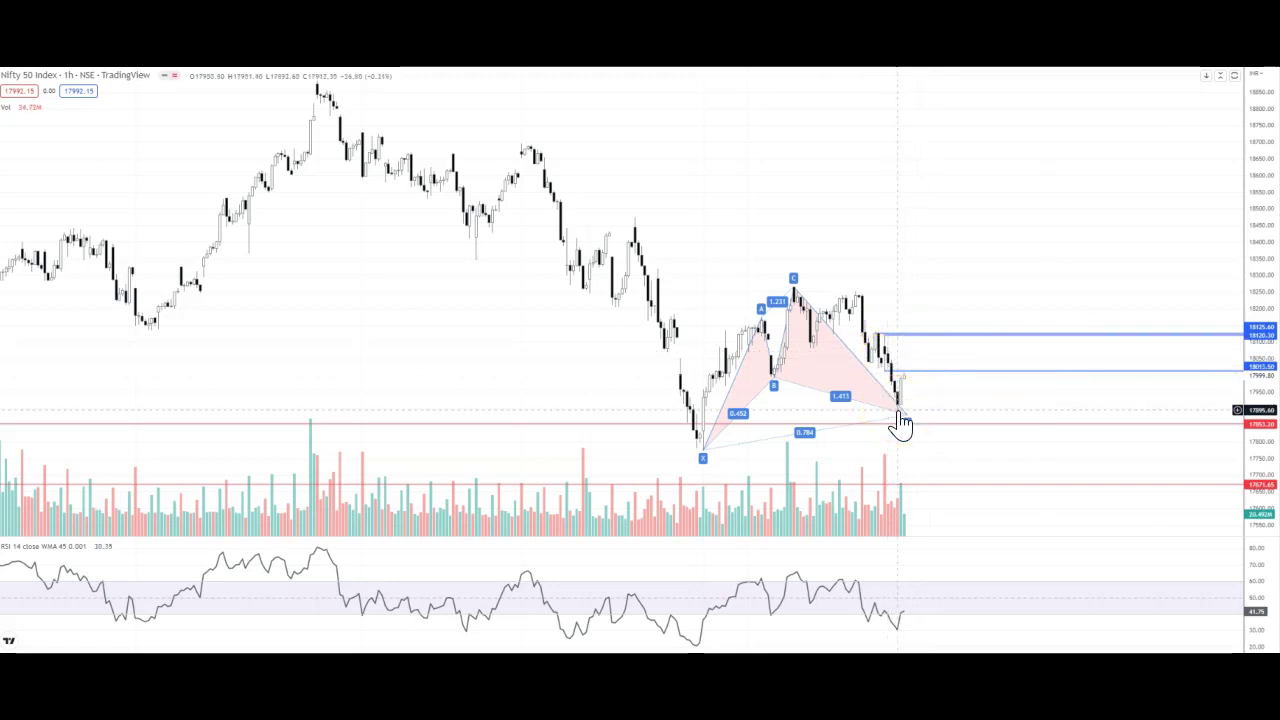
click(909, 371)
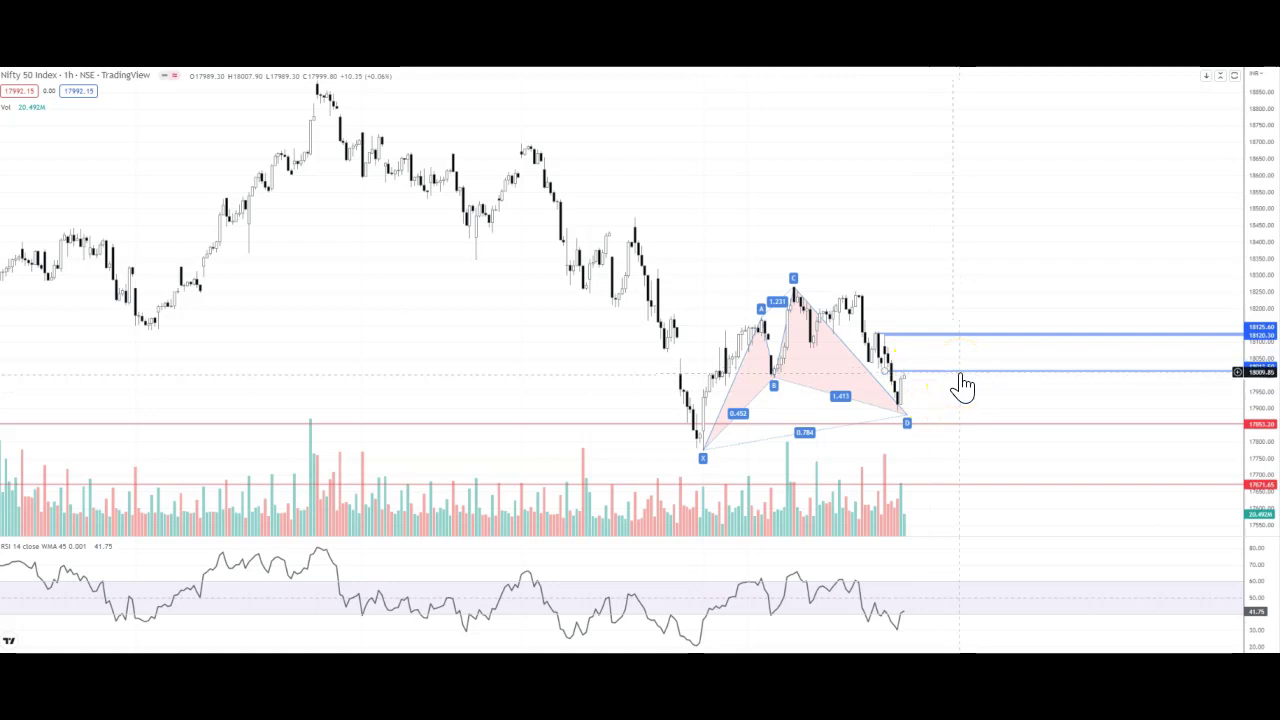
click(894, 378)
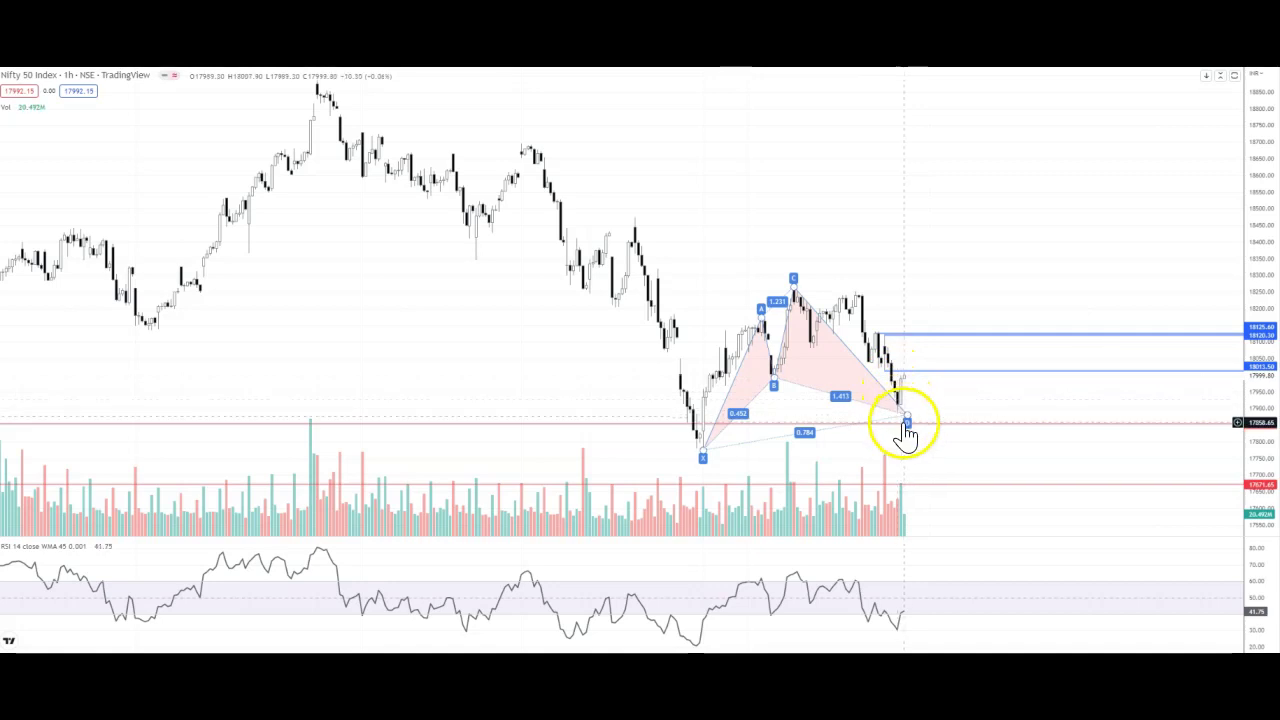
drag(898, 418, 899, 424)
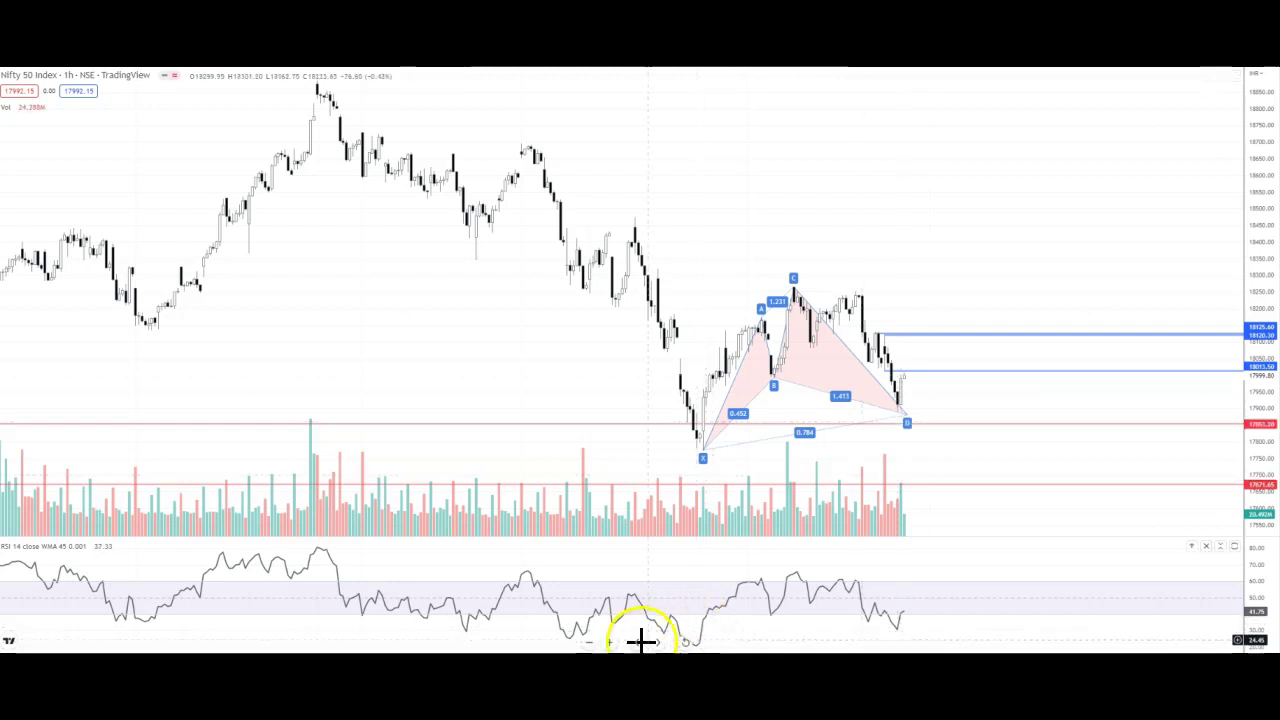
Zoom in, stretch the price scale, and center the harmonic pattern near the 17883 support.
click(610, 643)
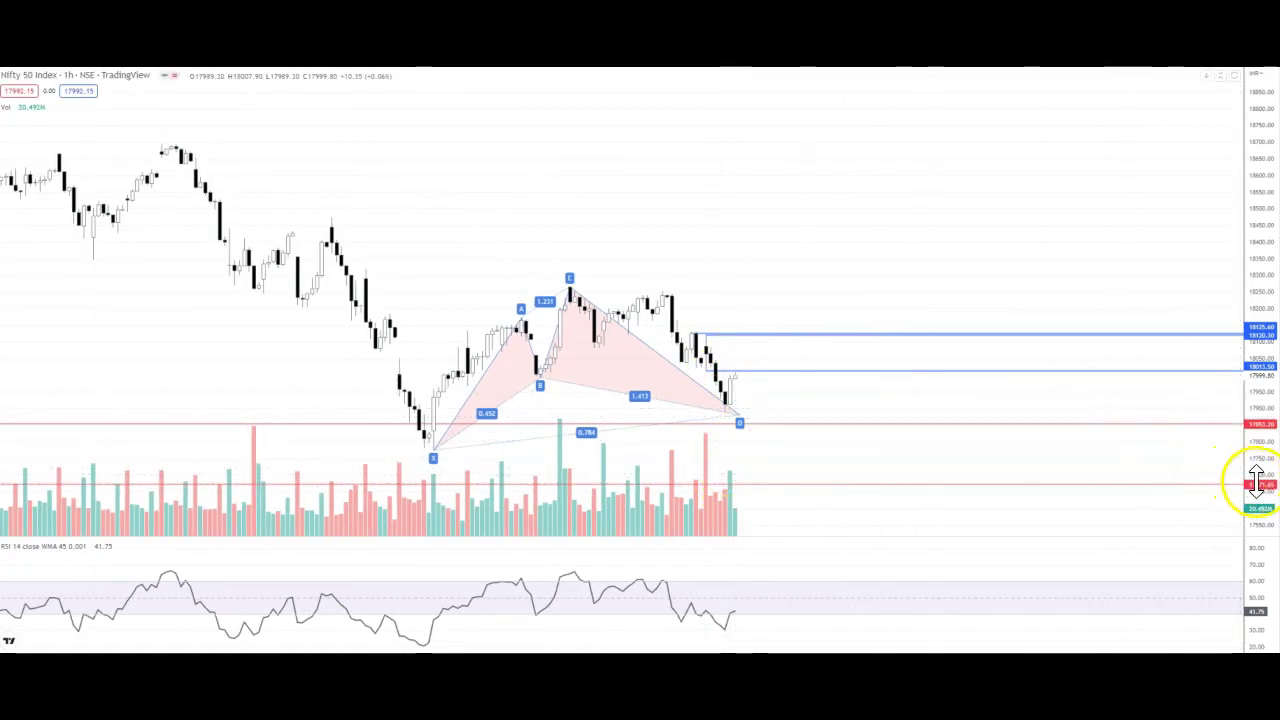
drag(1256, 482, 1237, 454)
drag(894, 297, 1001, 216)
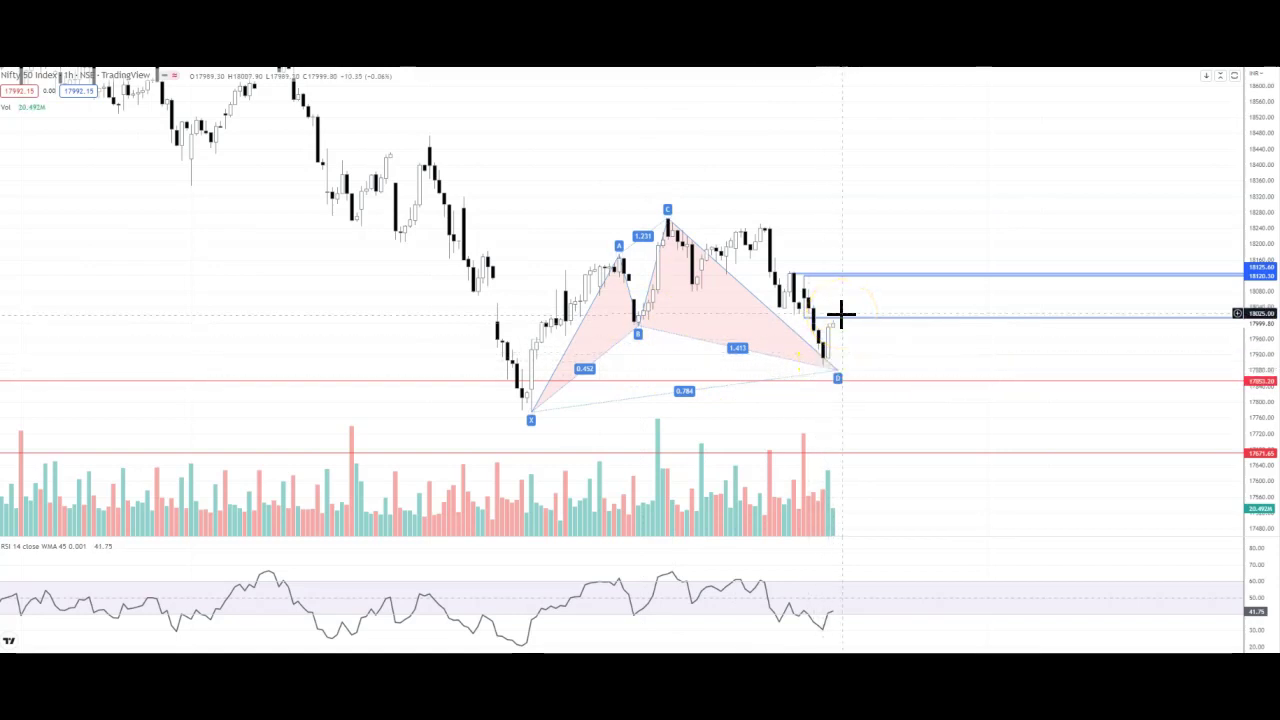
drag(854, 306, 891, 366)
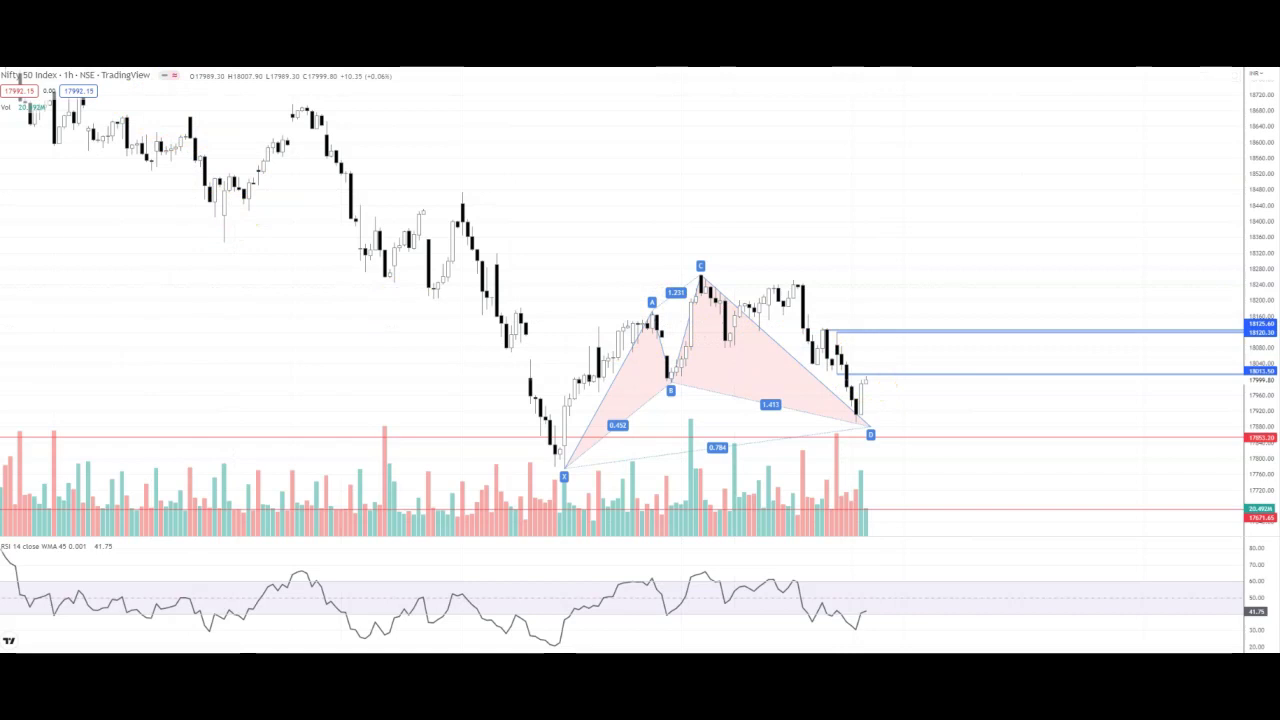
Switch Nifty 50 to 1D candles and compress the price scale vertically.
click(126, 335)
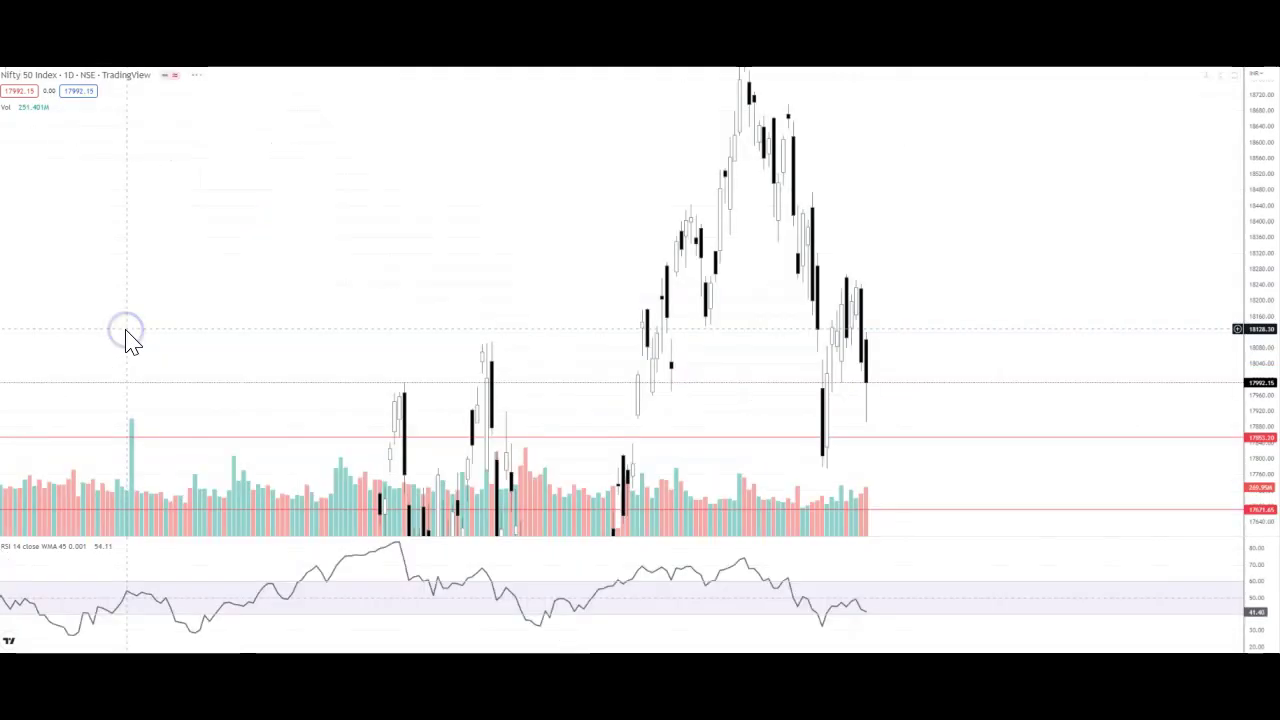
drag(1257, 149, 1257, 391)
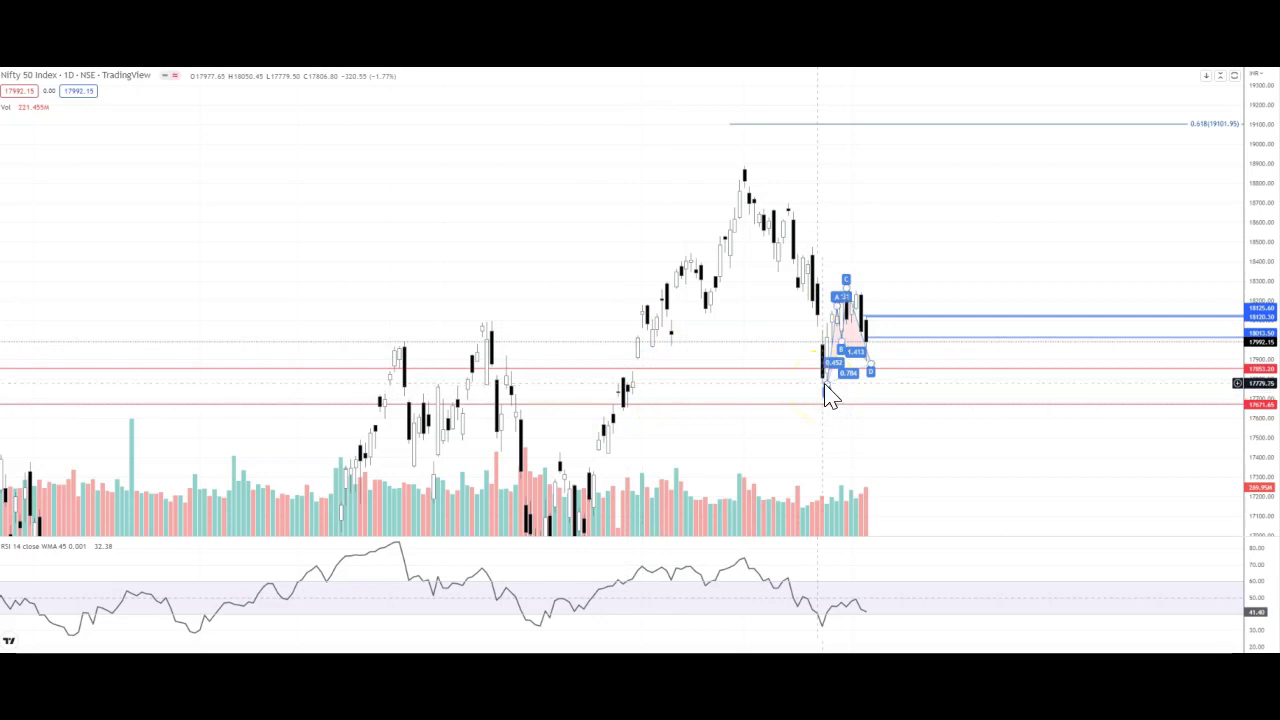
click(840, 315)
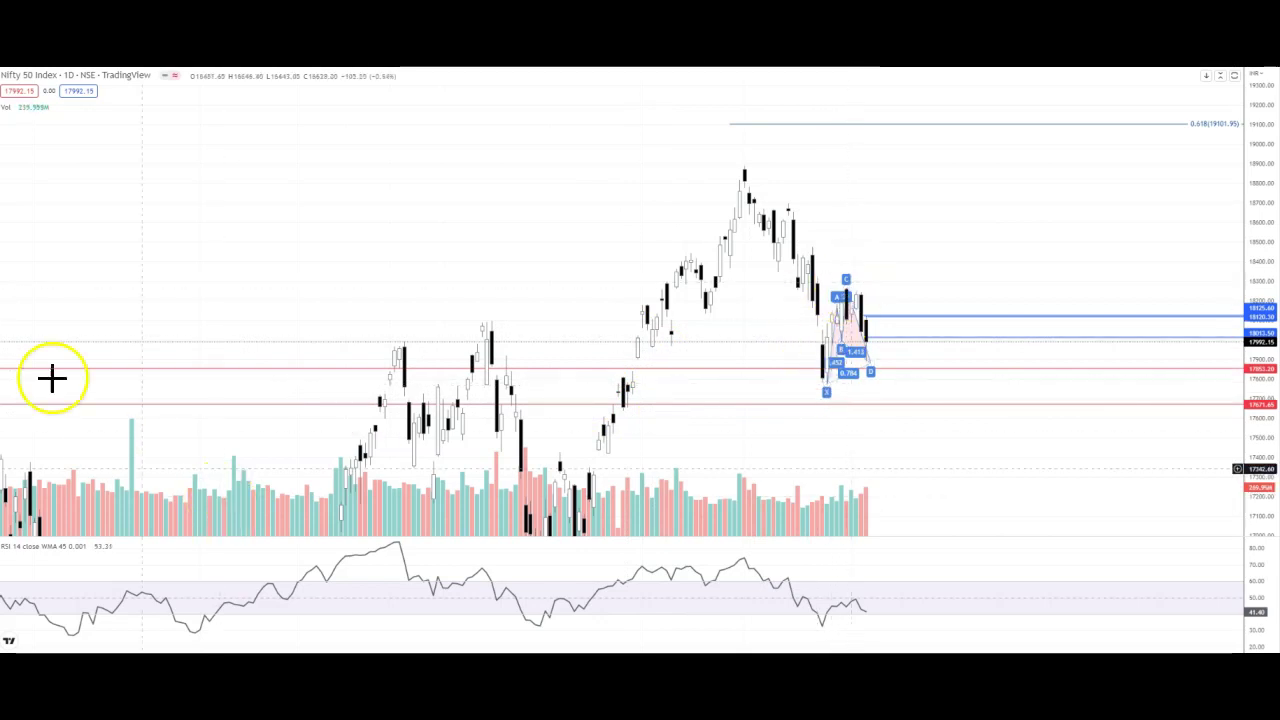
Hide all drawings, zoom in twice, and stretch the daily chart vertically.
key(ctrl+alt+h)
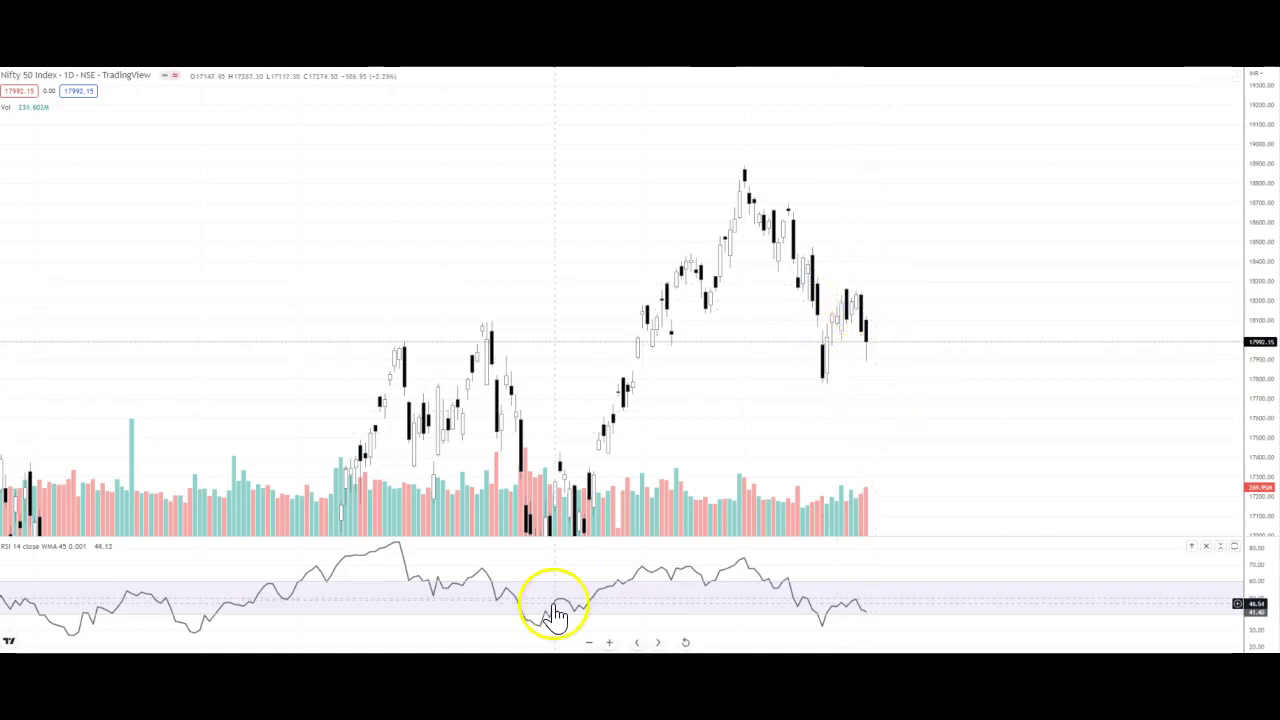
click(613, 642)
click(613, 642)
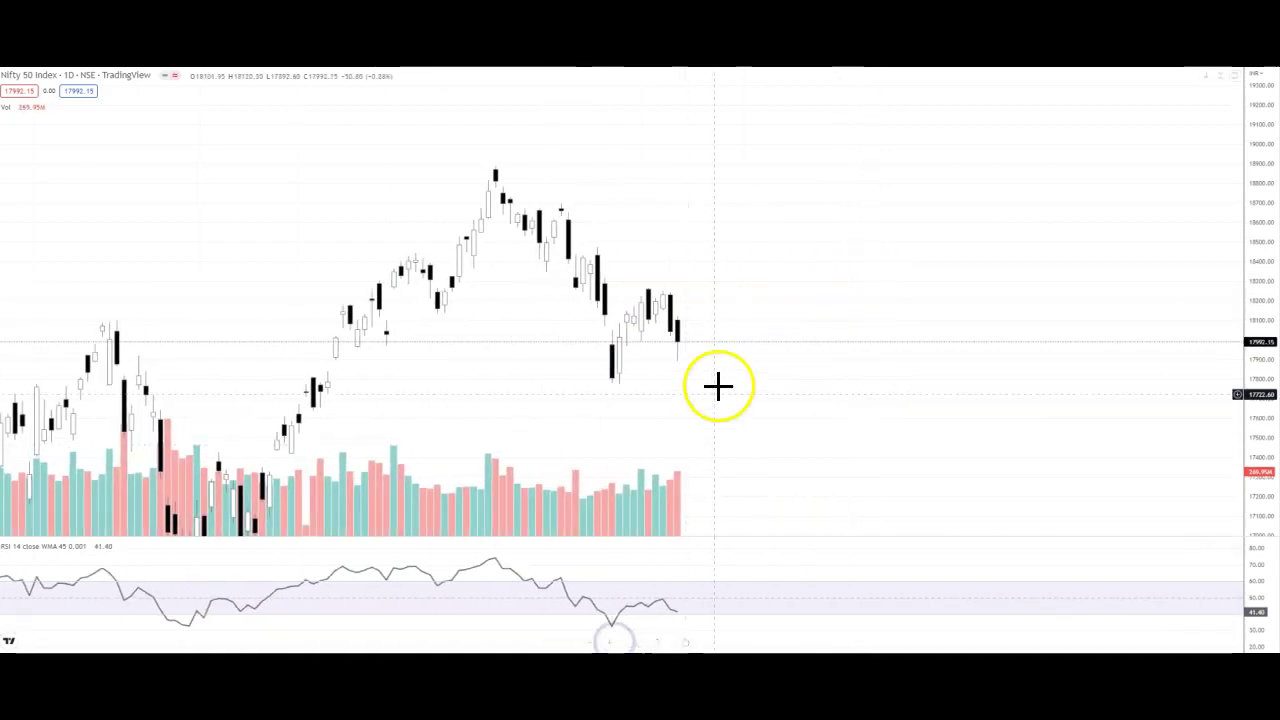
drag(1257, 449, 1225, 380)
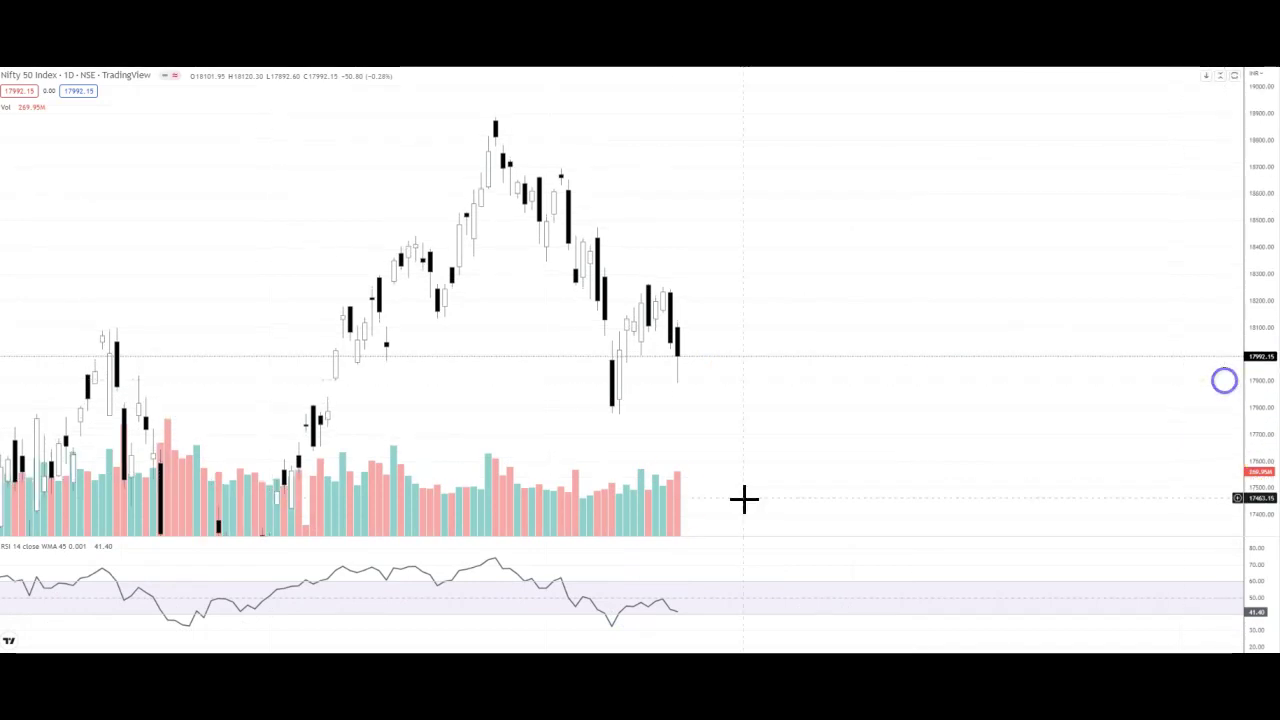
click(689, 377)
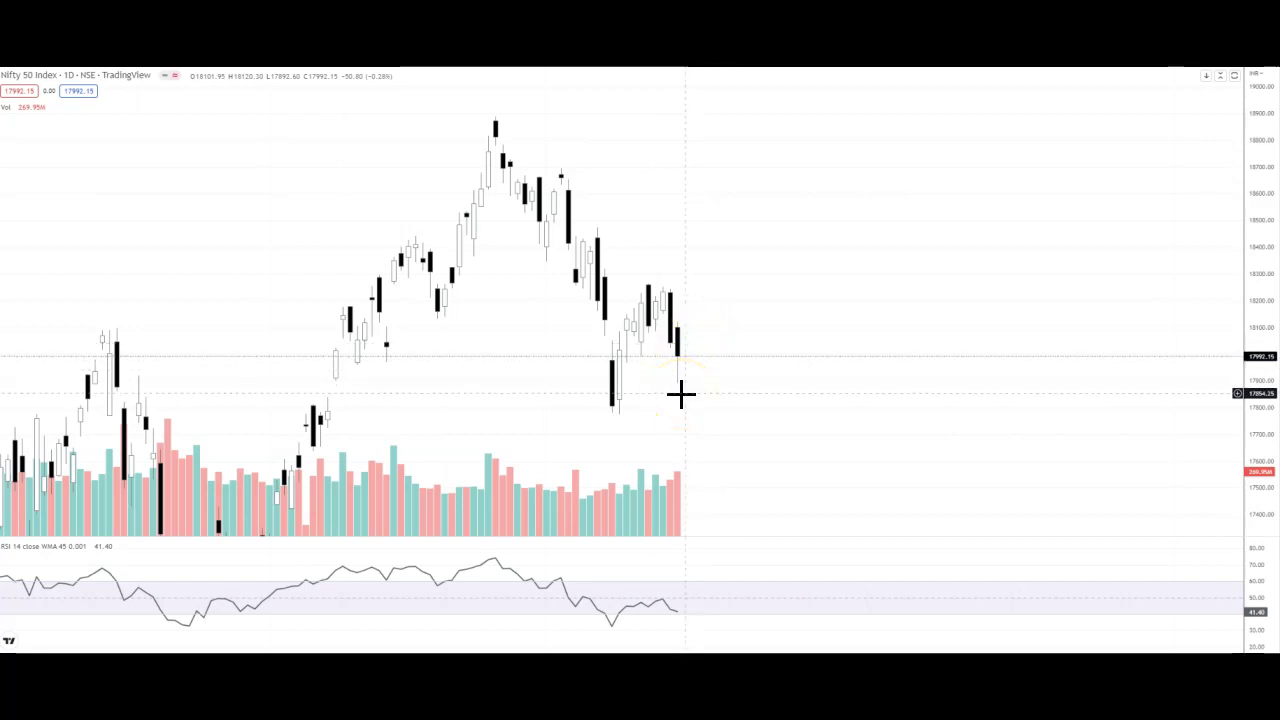
click(713, 348)
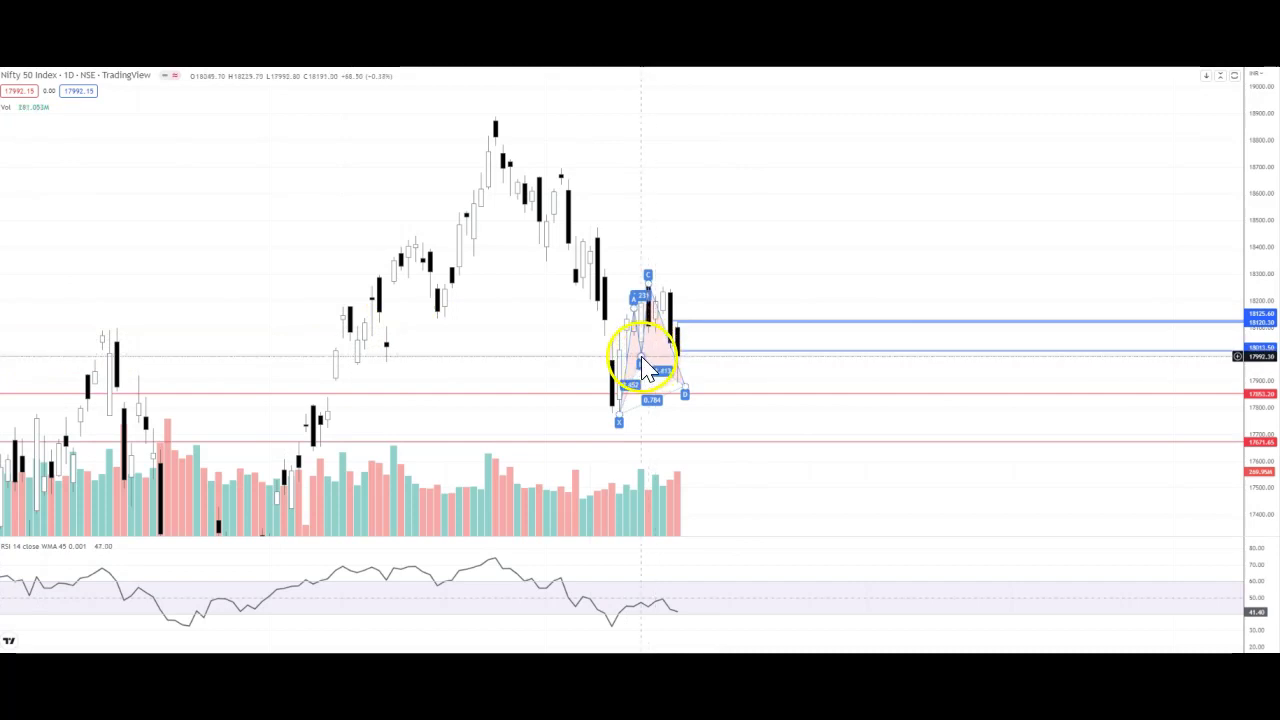
Delete the harmonic pattern, then pan and compress until the 0.618 level appears.
click(645, 365)
key(Delete)
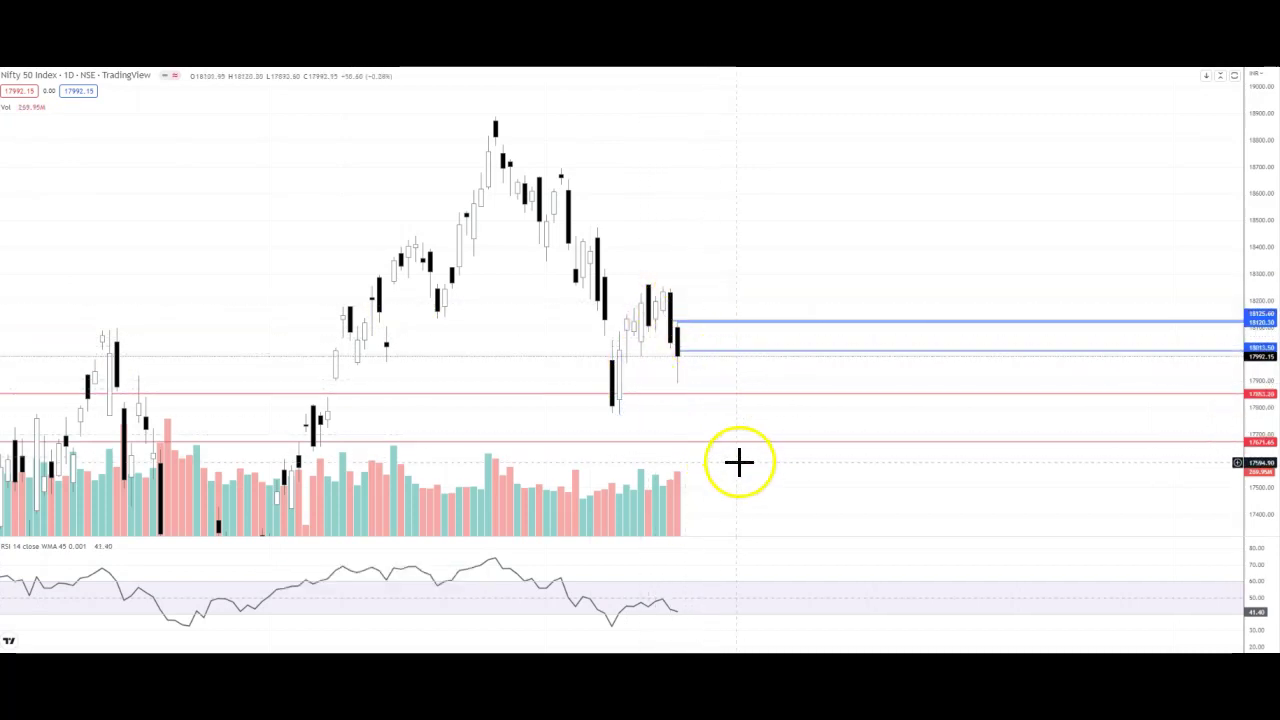
drag(740, 477, 954, 420)
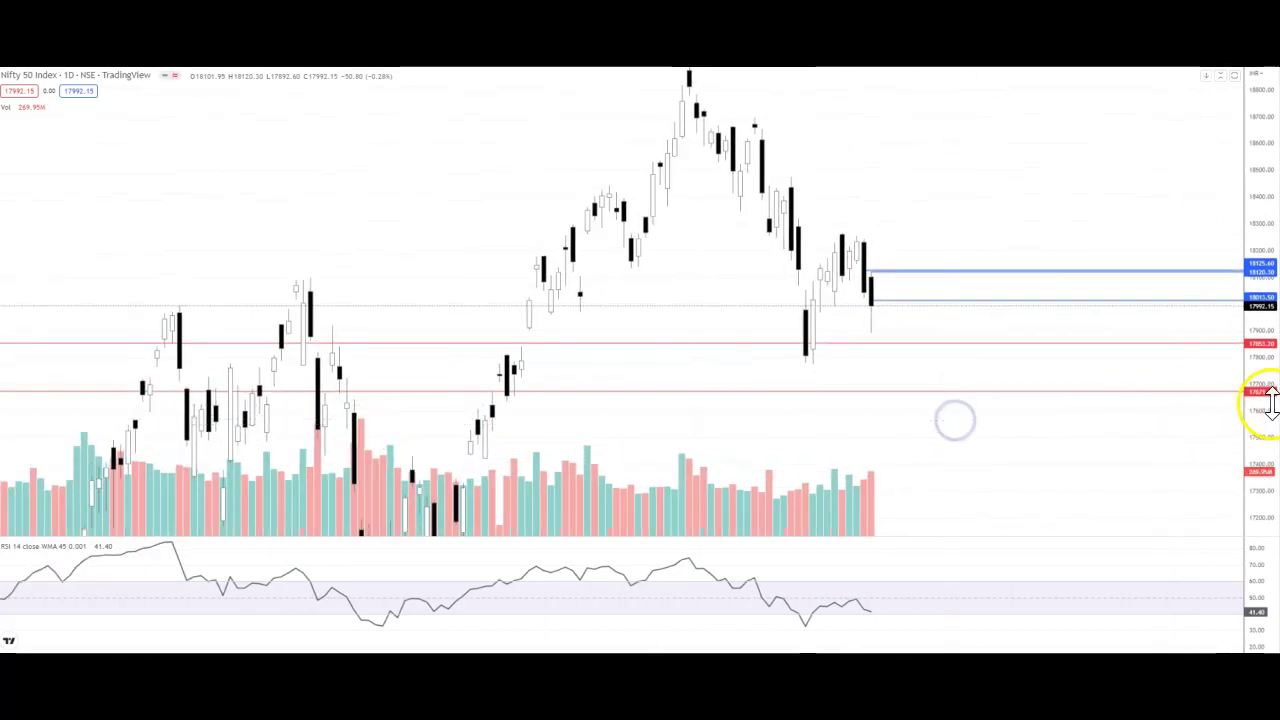
drag(1270, 400, 1266, 470)
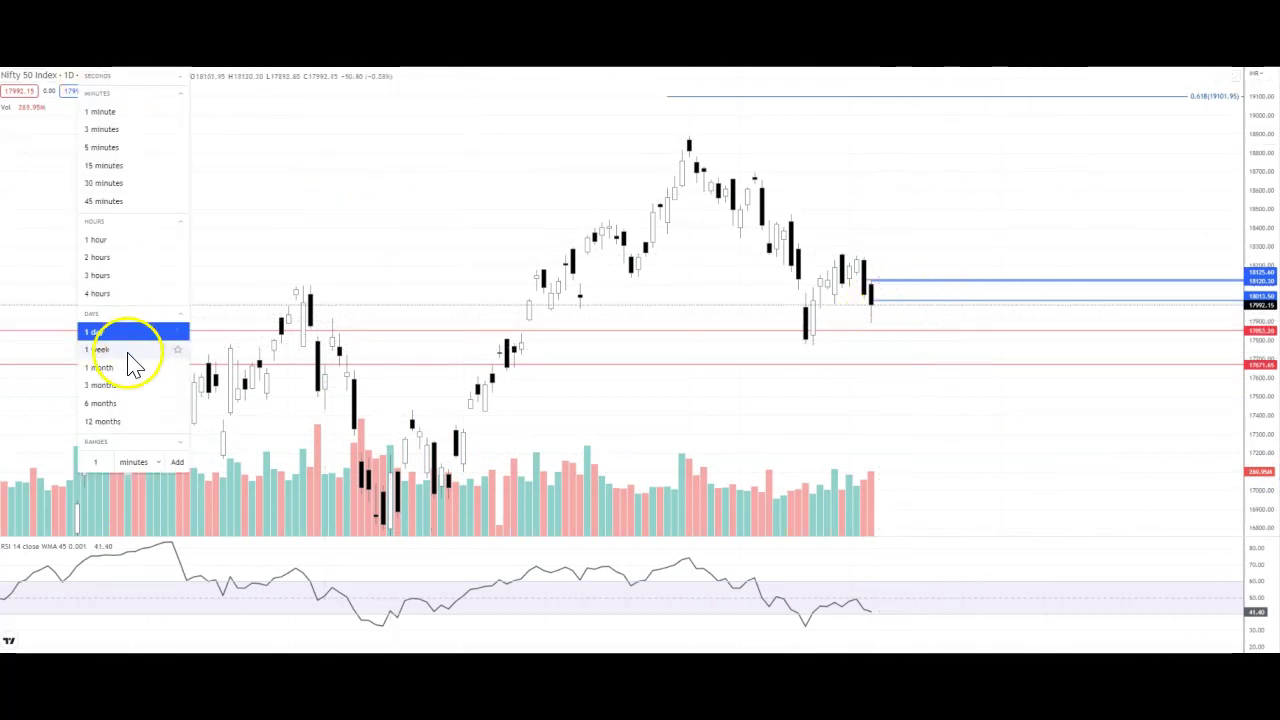
Switch to 1W candles, zoom in, and compress the price range to show the 0.618 line at 19101.95.
click(128, 352)
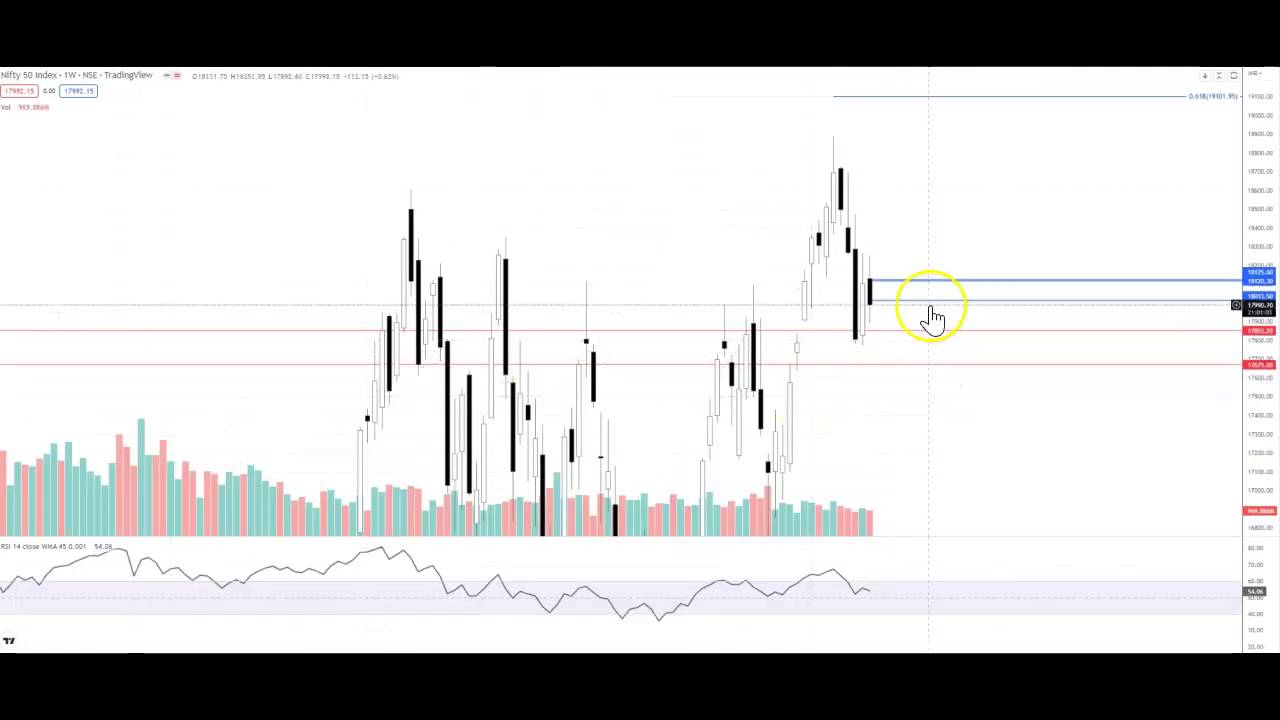
drag(949, 423, 862, 458)
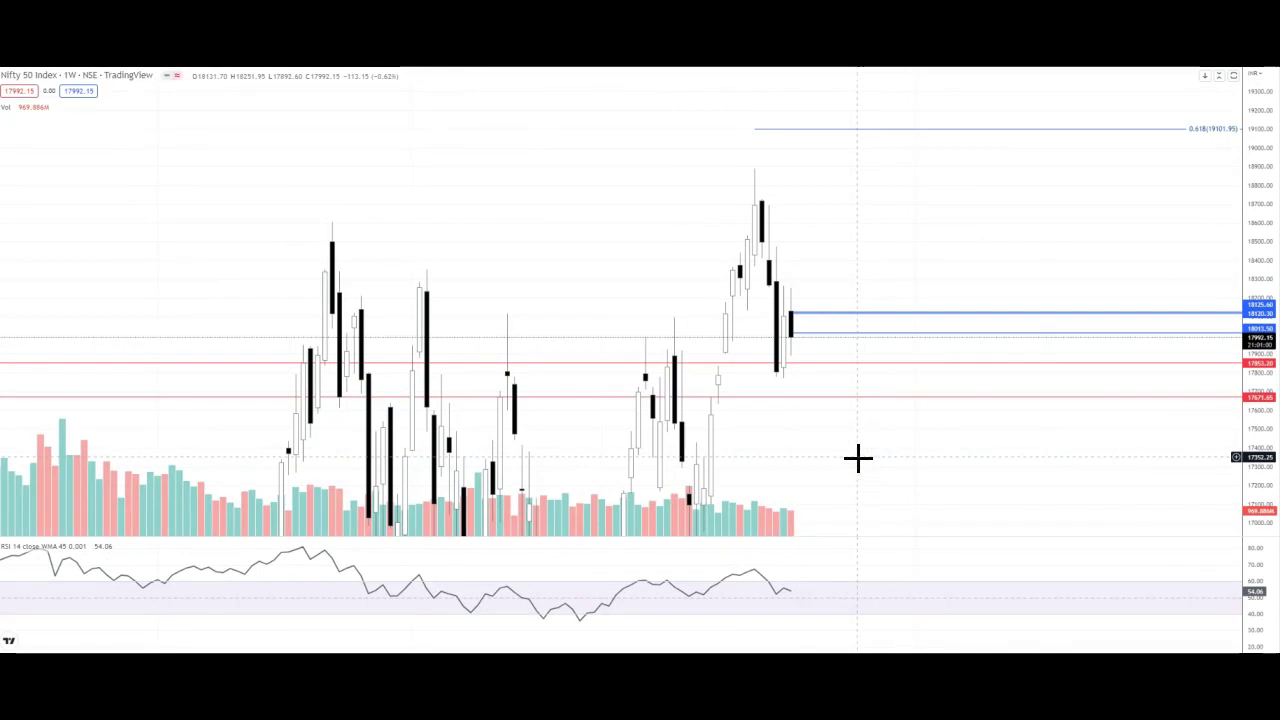
click(840, 449)
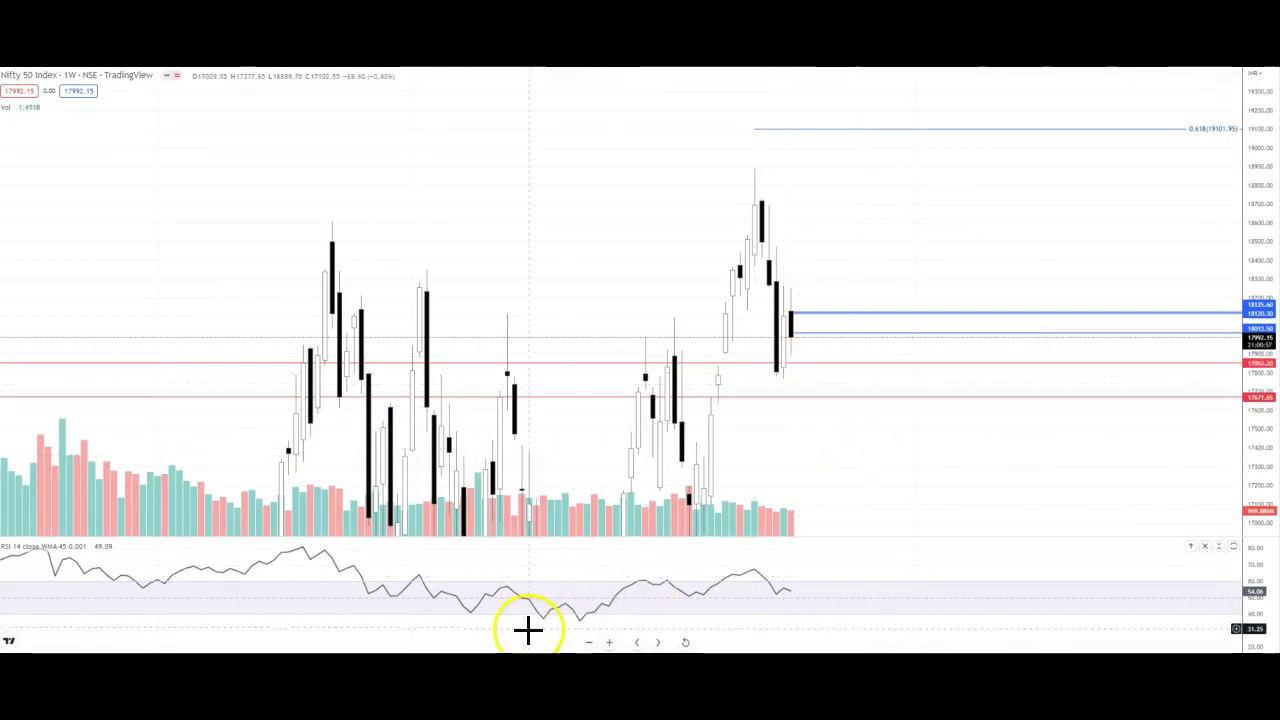
click(608, 642)
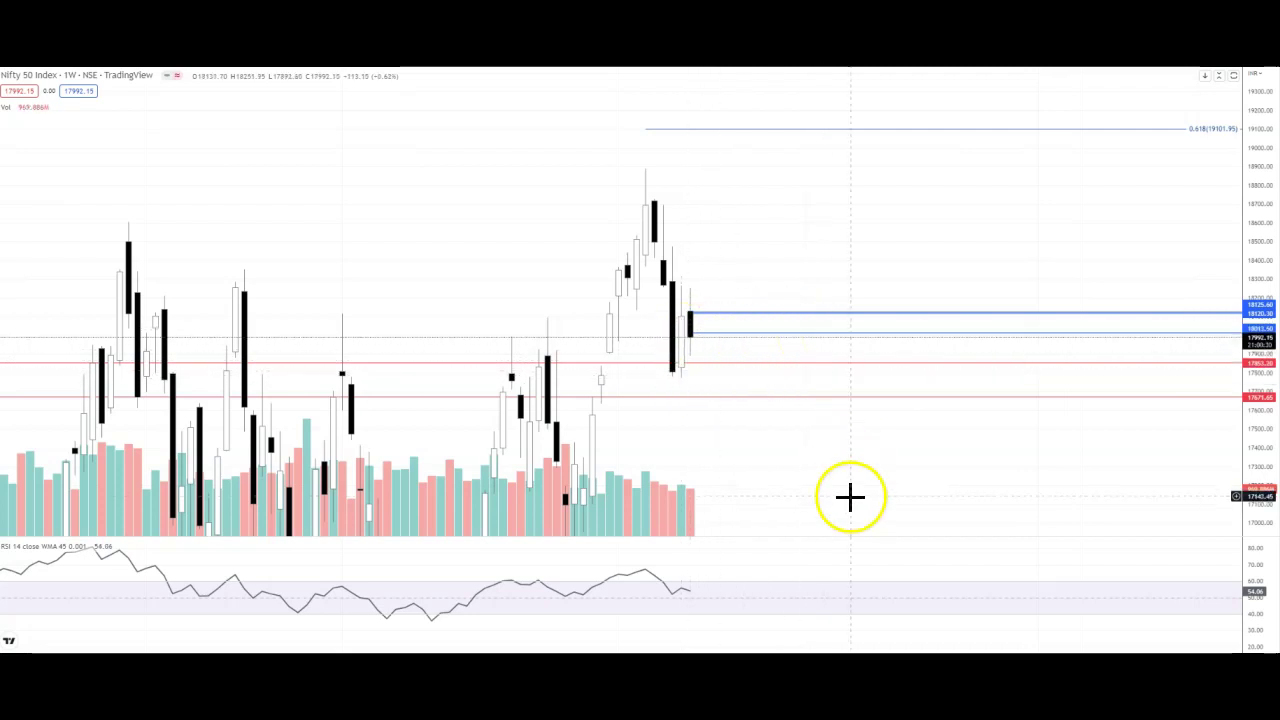
drag(851, 497, 906, 366)
drag(1265, 350, 1246, 320)
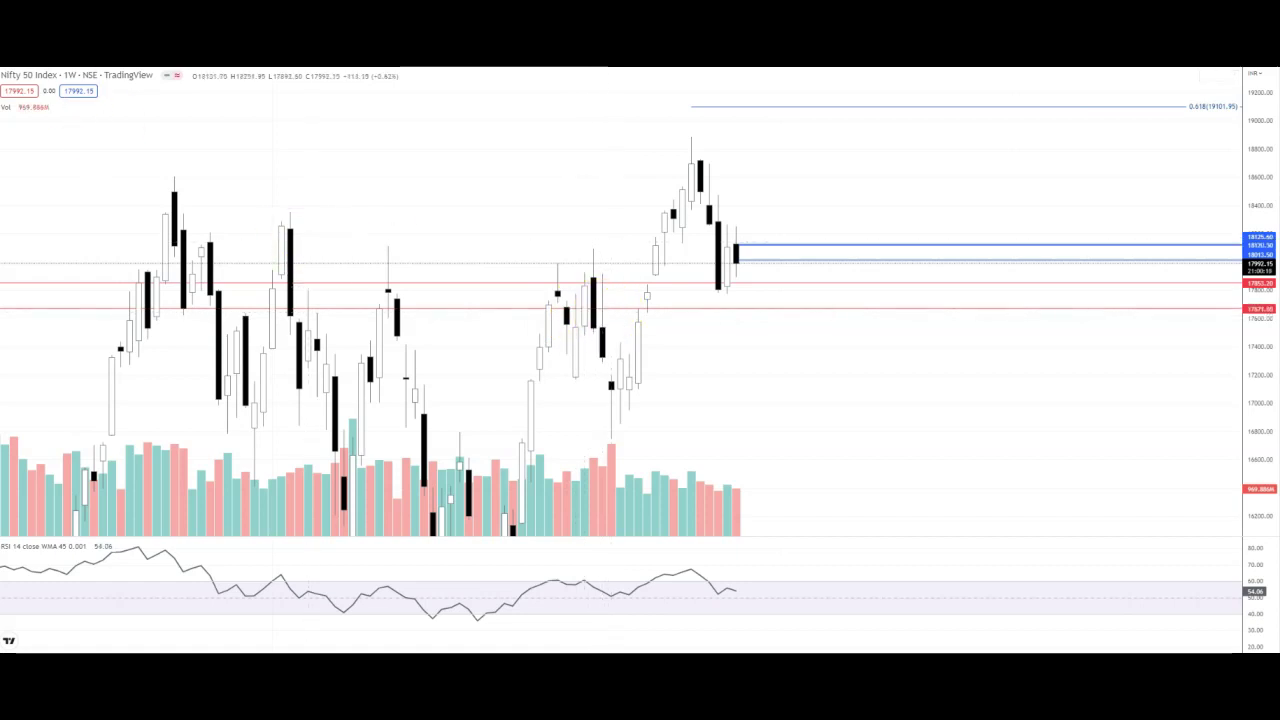
Switch back to 1D candles, pan, and stretch the price range to spread the support levels apart.
click(137, 334)
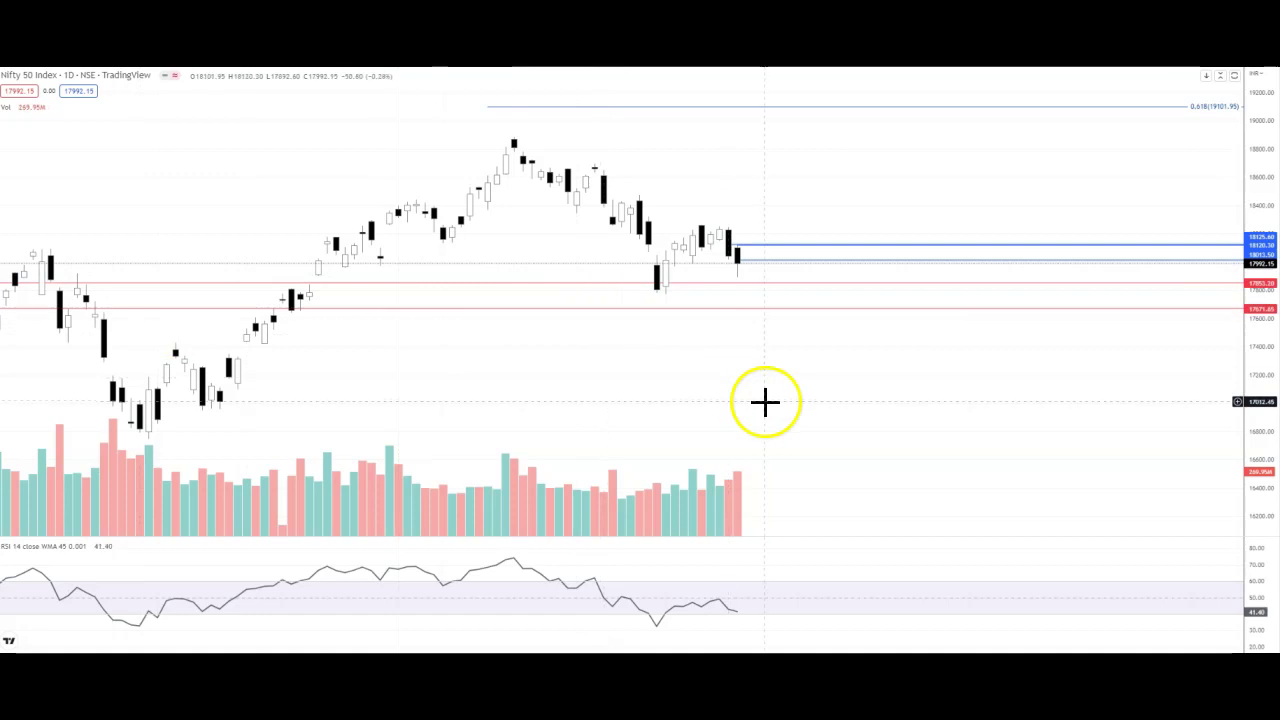
drag(765, 402, 876, 453)
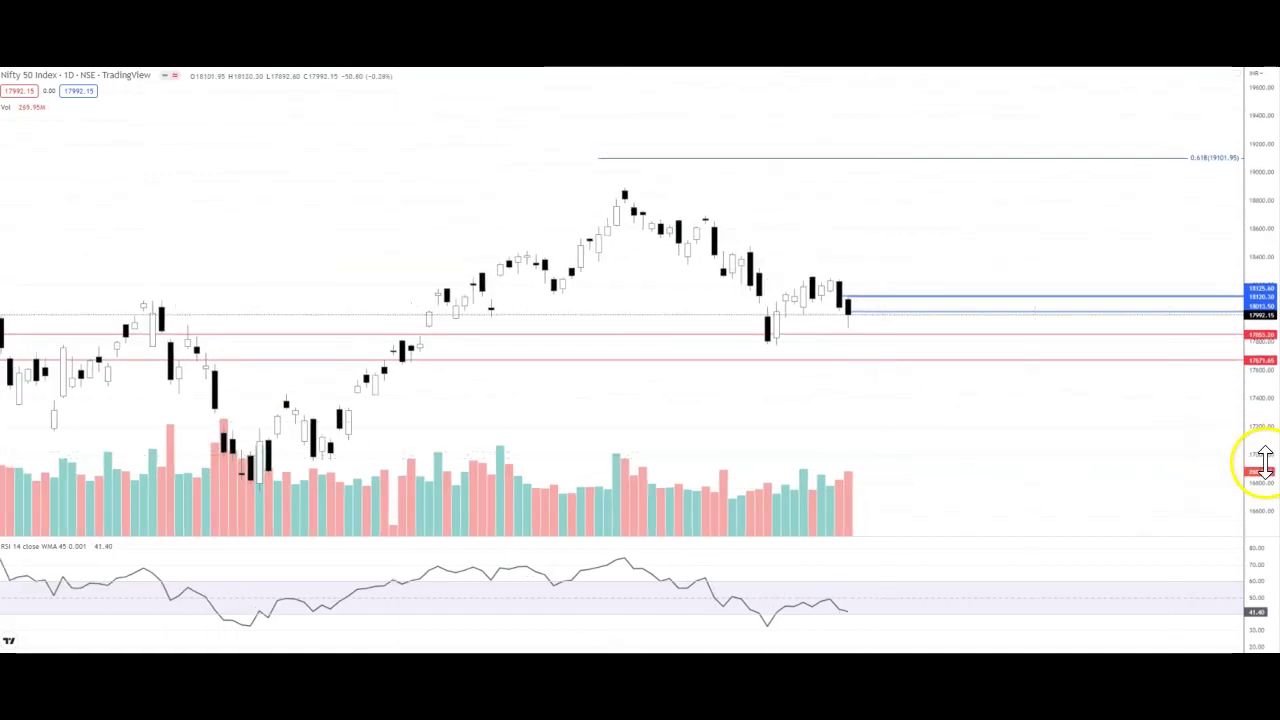
drag(1265, 462, 1249, 429)
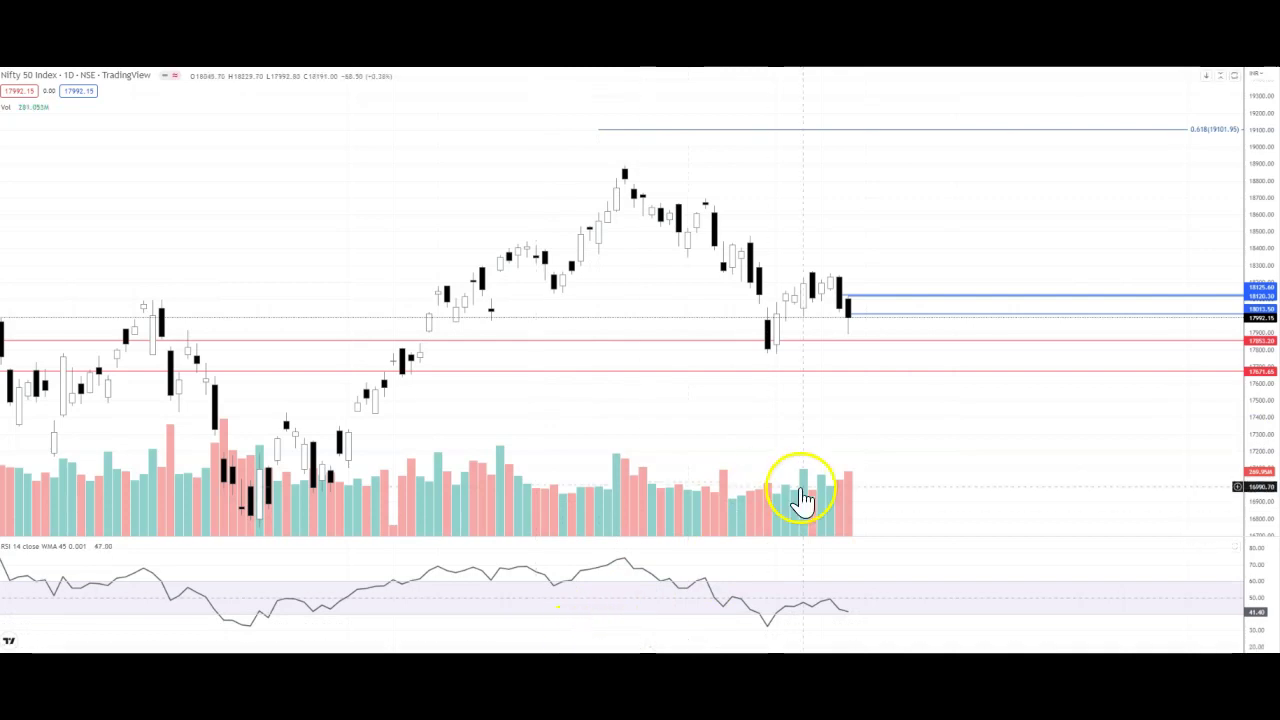
drag(900, 470, 825, 473)
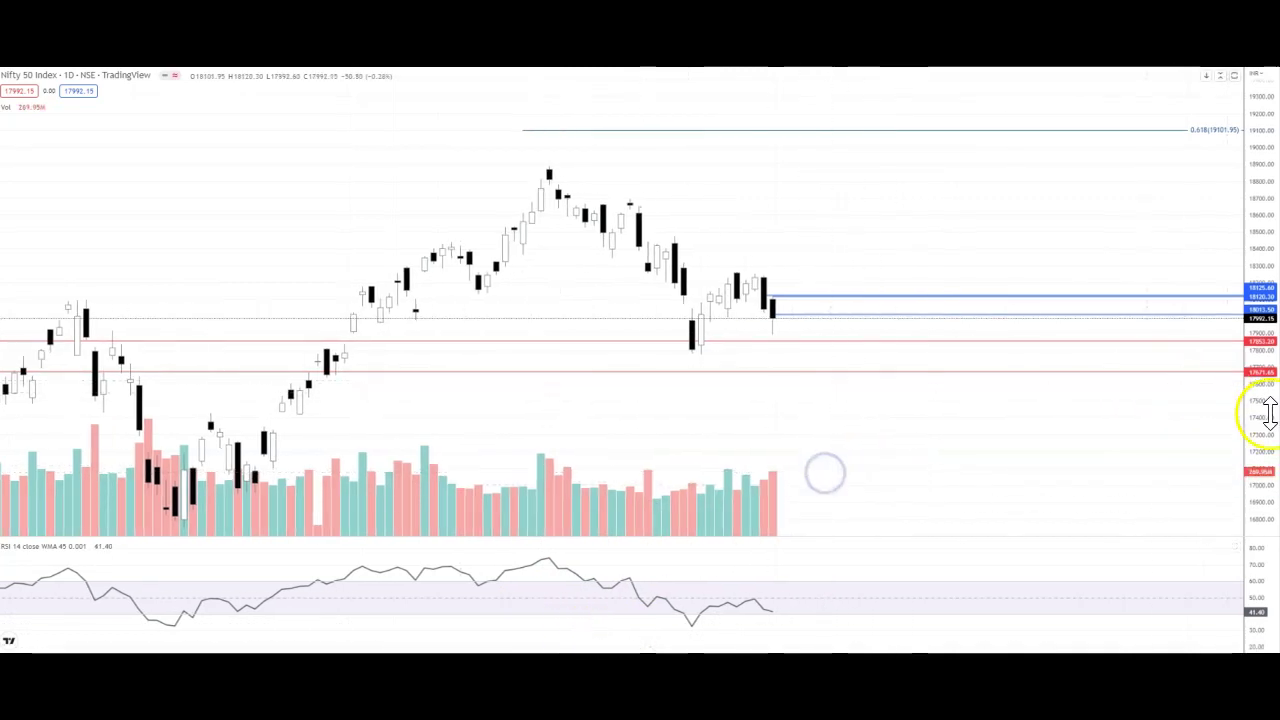
drag(1260, 457, 1254, 443)
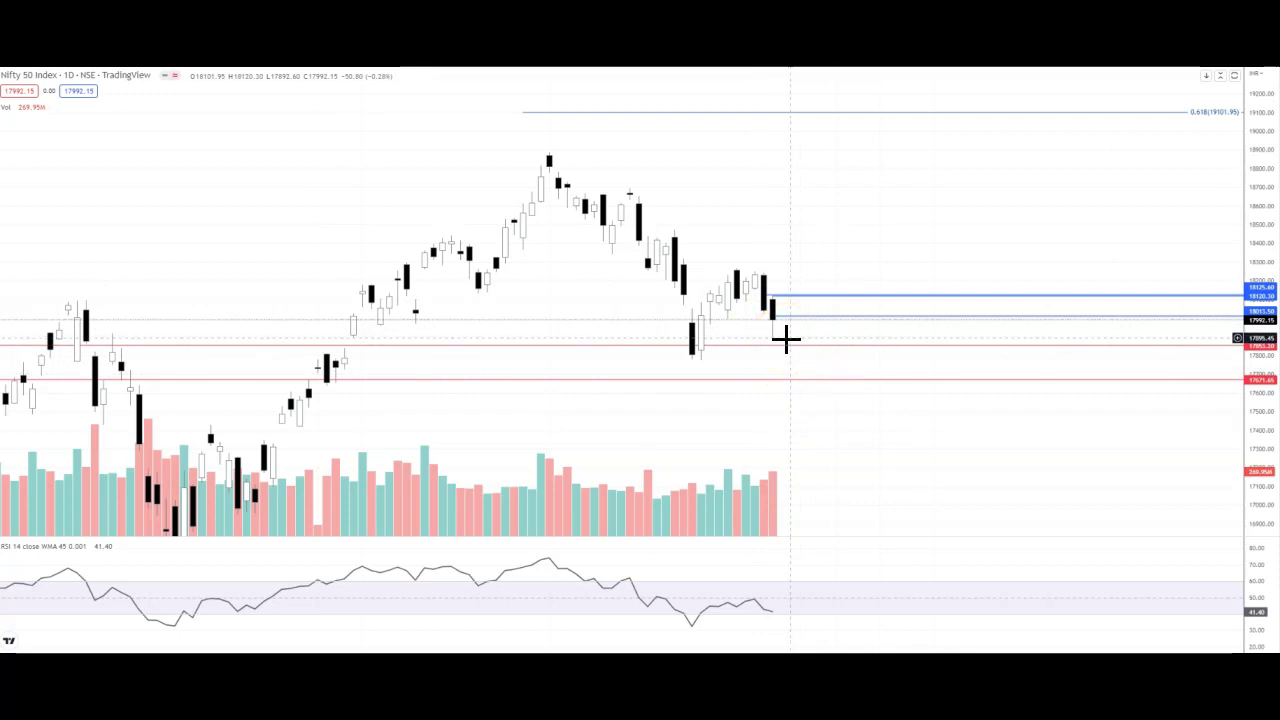
click(394, 286)
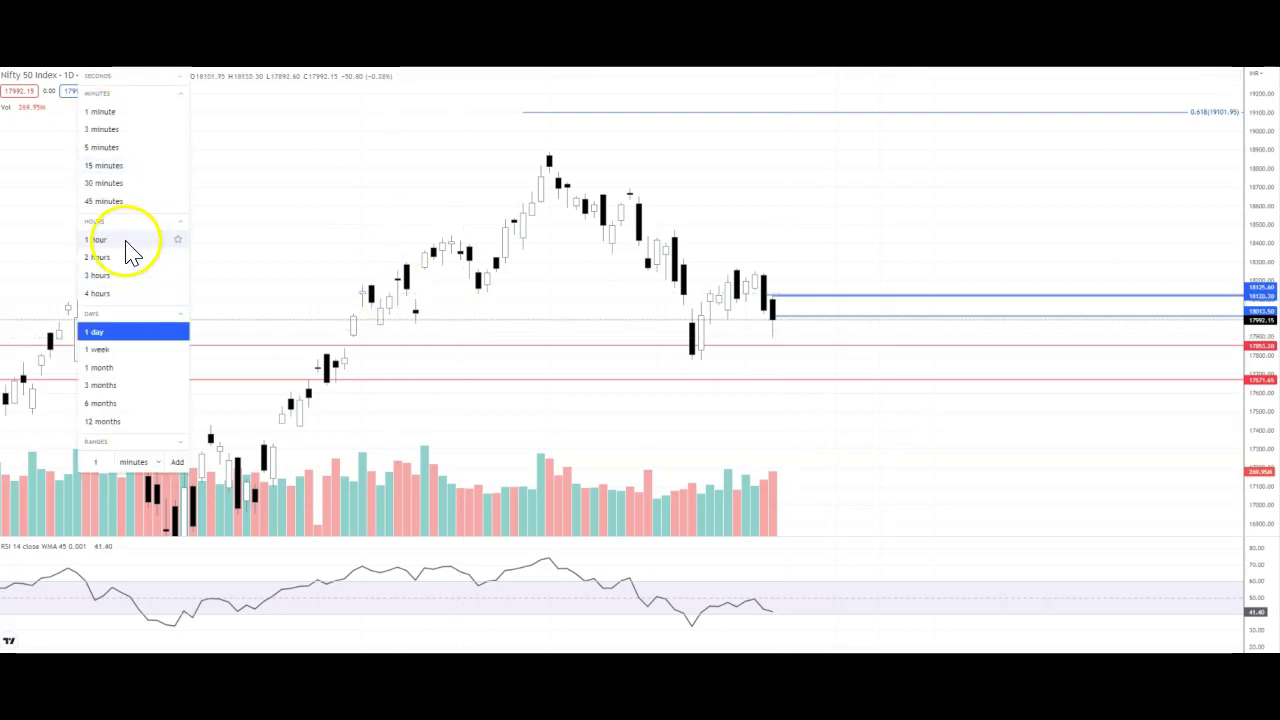
Switch to 1h candles and stretch the price scale so the levels spread apart.
click(126, 245)
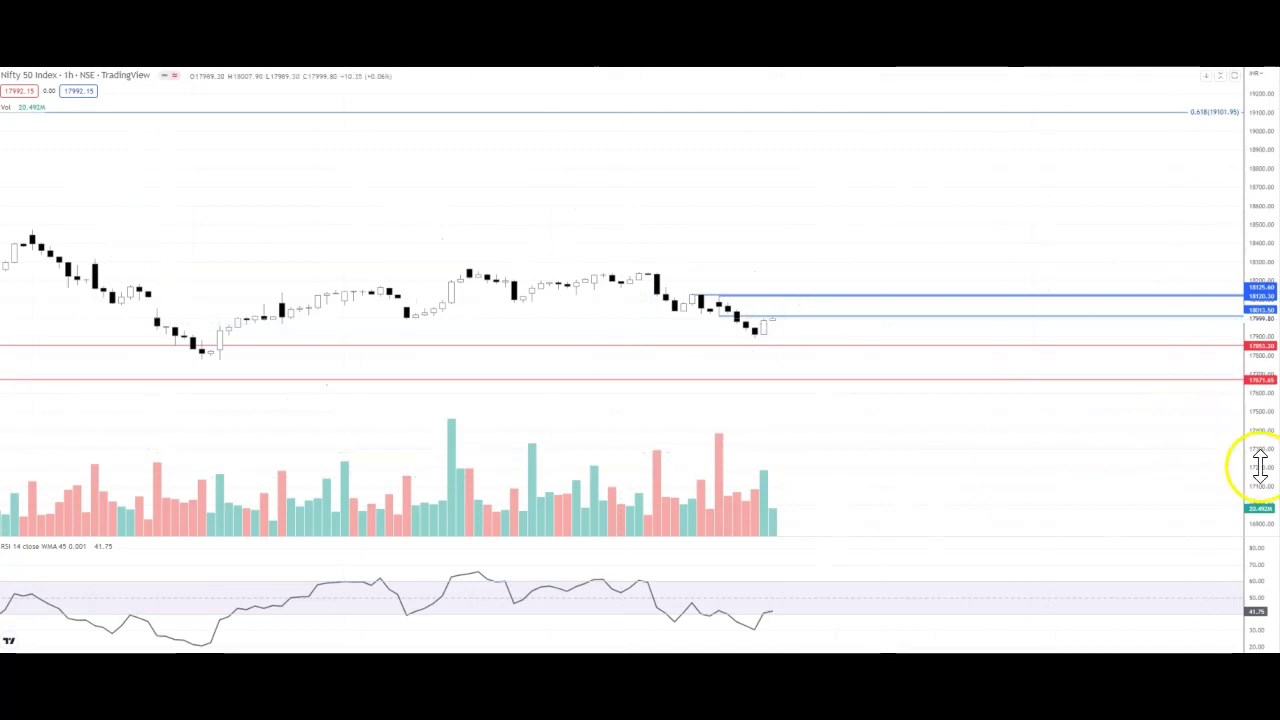
drag(1257, 471, 1131, 232)
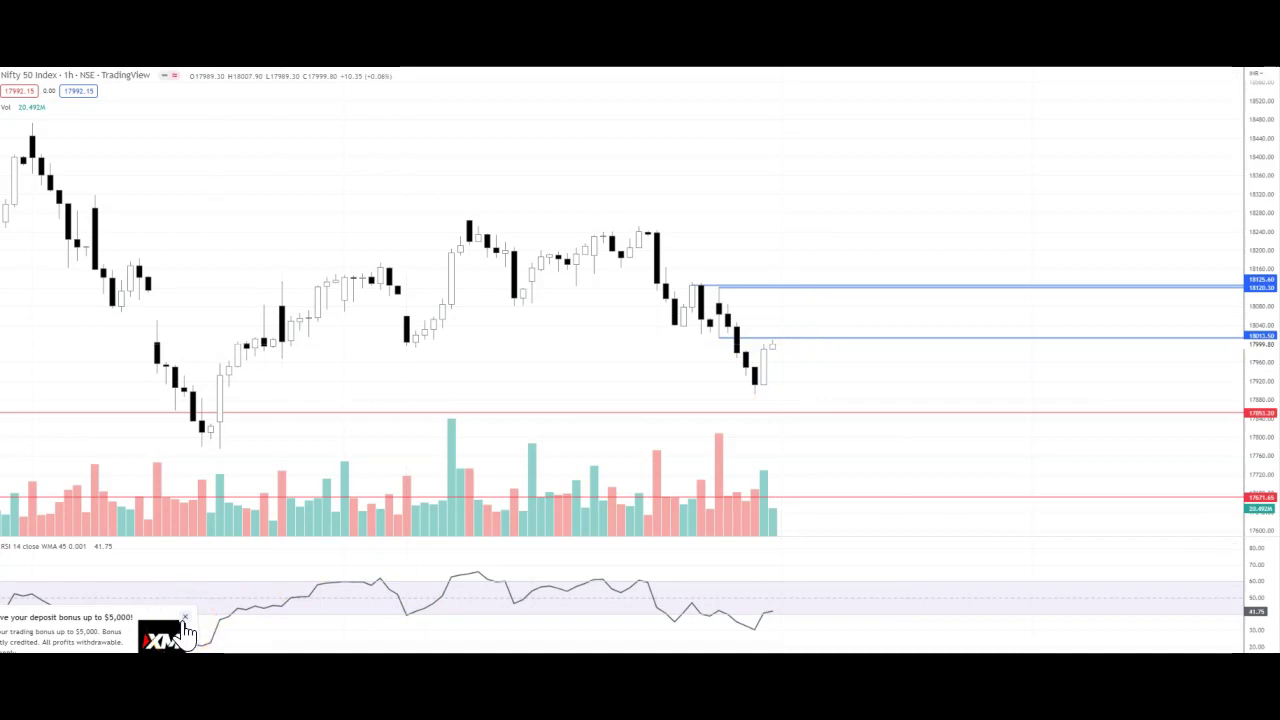
Close the XM advert and Go ad-free offer, then frame candles between 18013.50 and 17853.30.
click(183, 623)
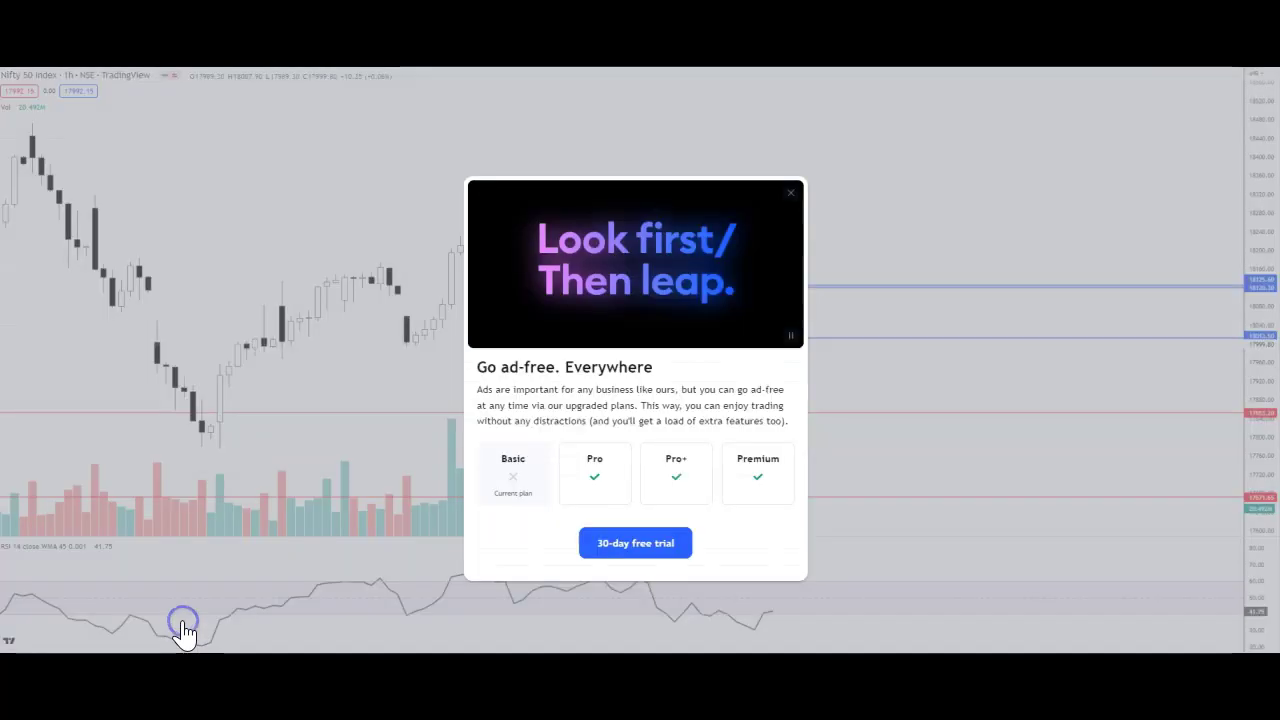
click(793, 193)
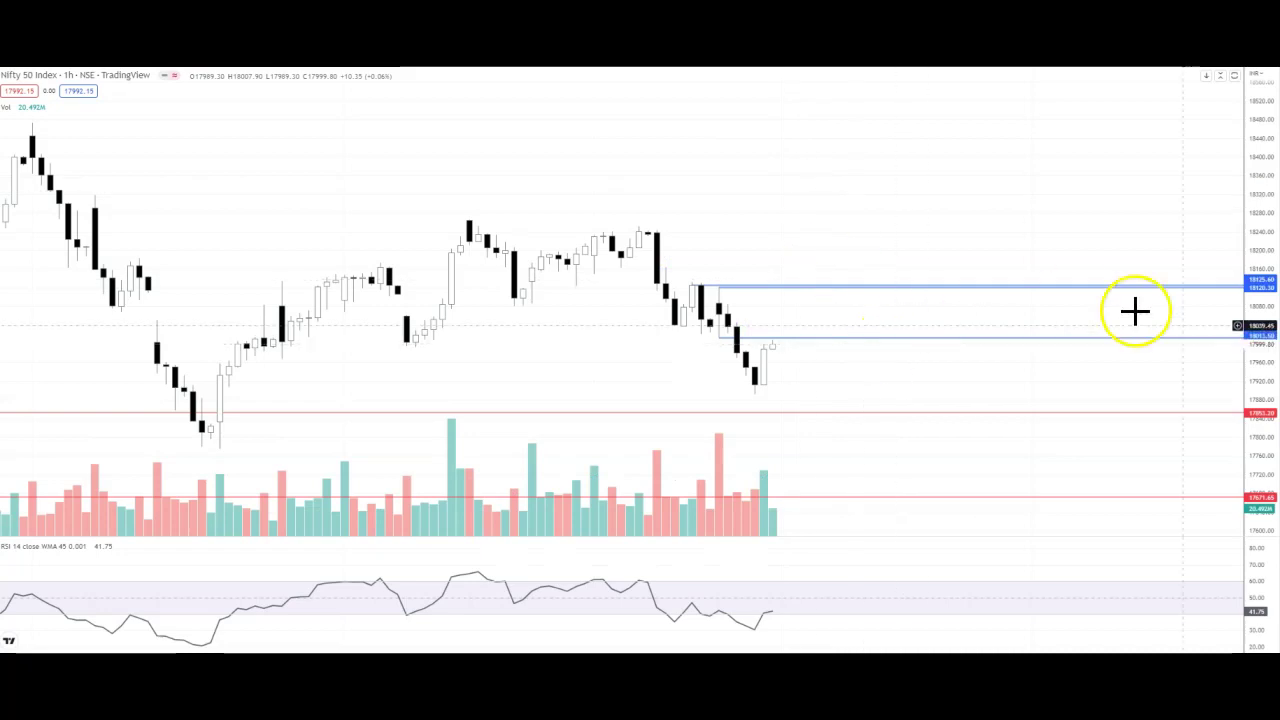
drag(1250, 428, 1249, 410)
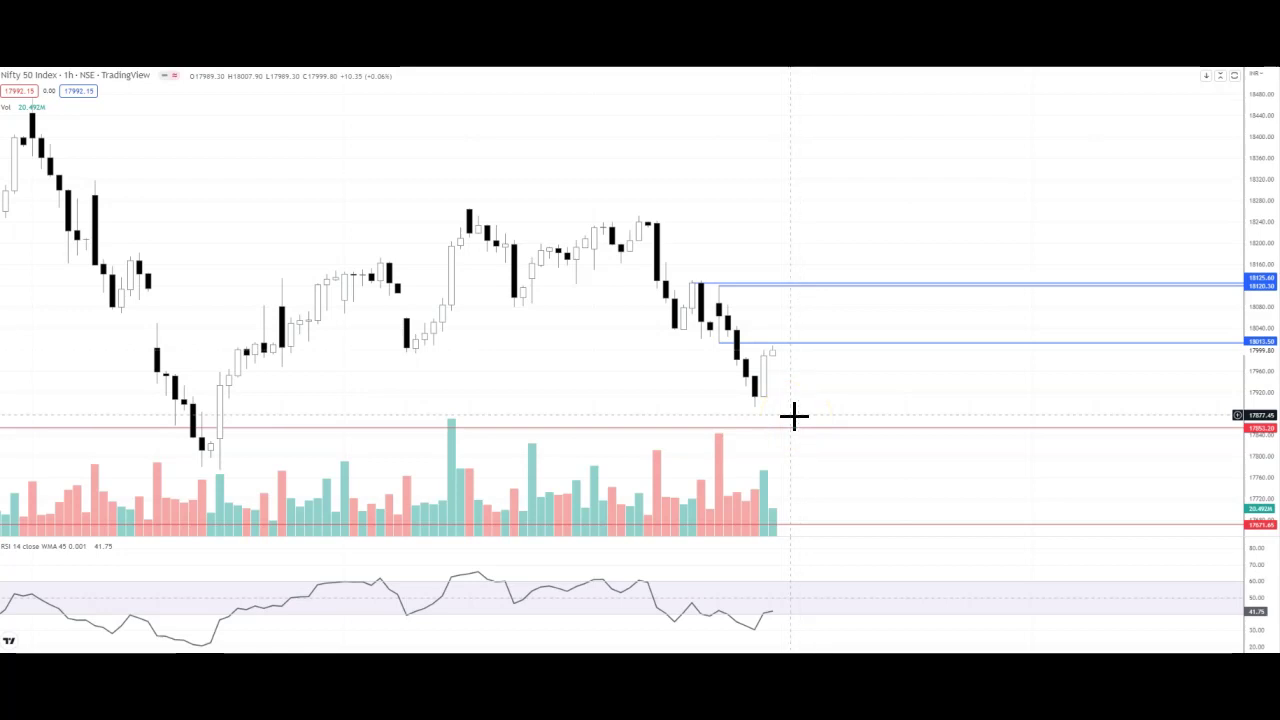
drag(814, 486, 798, 438)
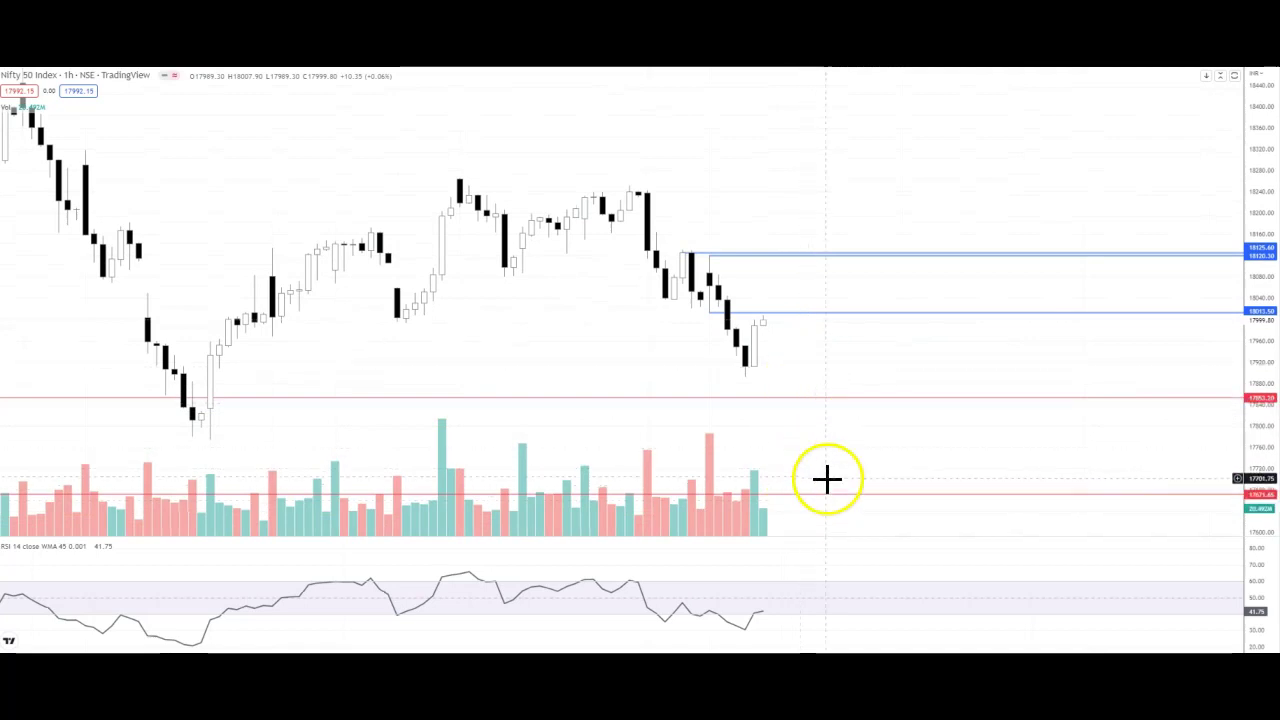